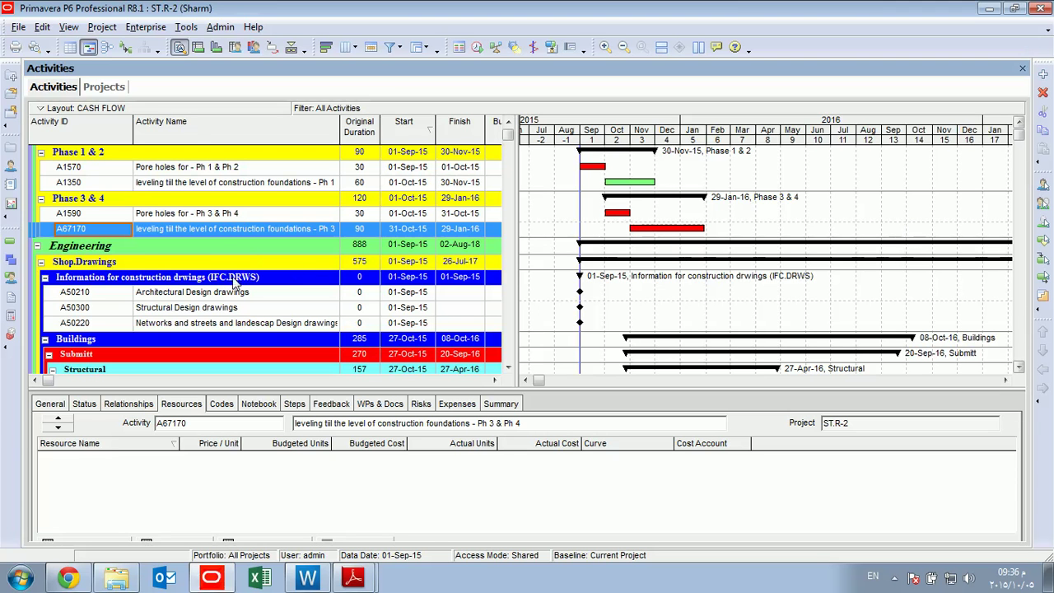
# Check the Lecture (5) resource codes topic in the course outline PDF and the WizIQ whiteboard before returning to Primavera P6.
pyautogui.click(355, 577)
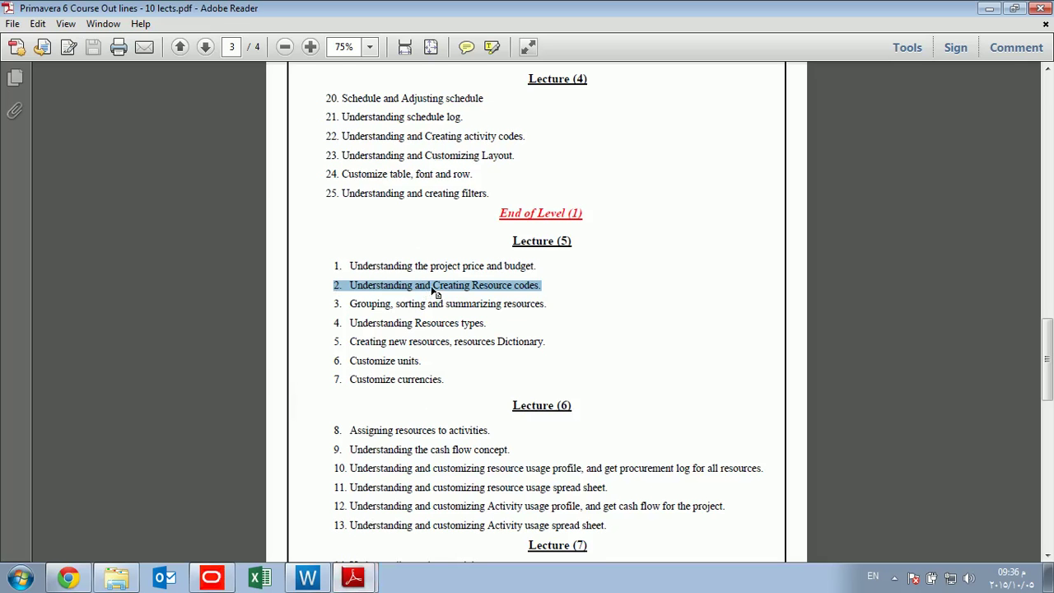
pyautogui.click(224, 569)
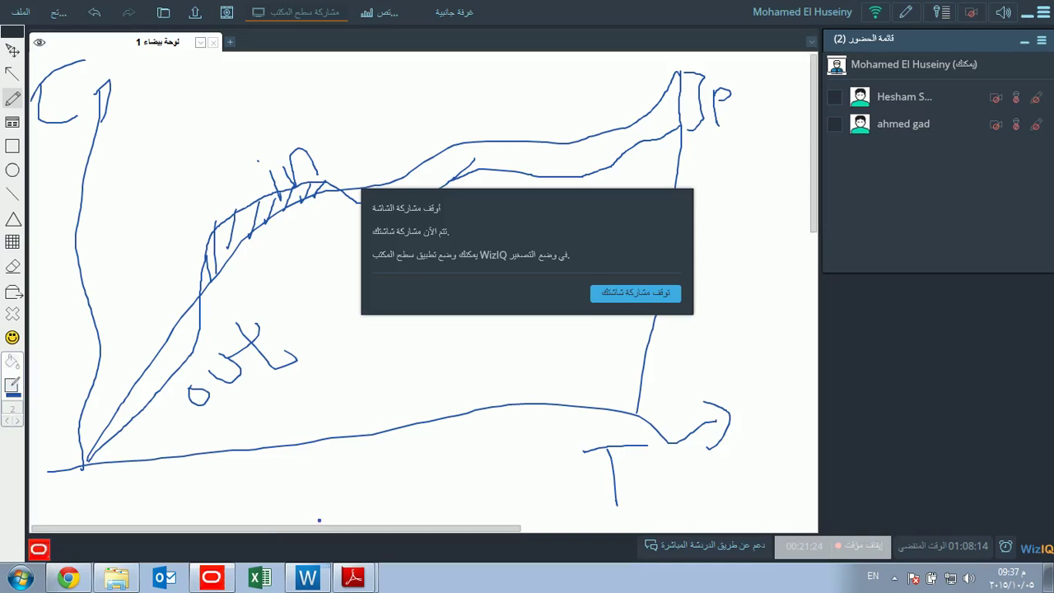
pyautogui.click(211, 577)
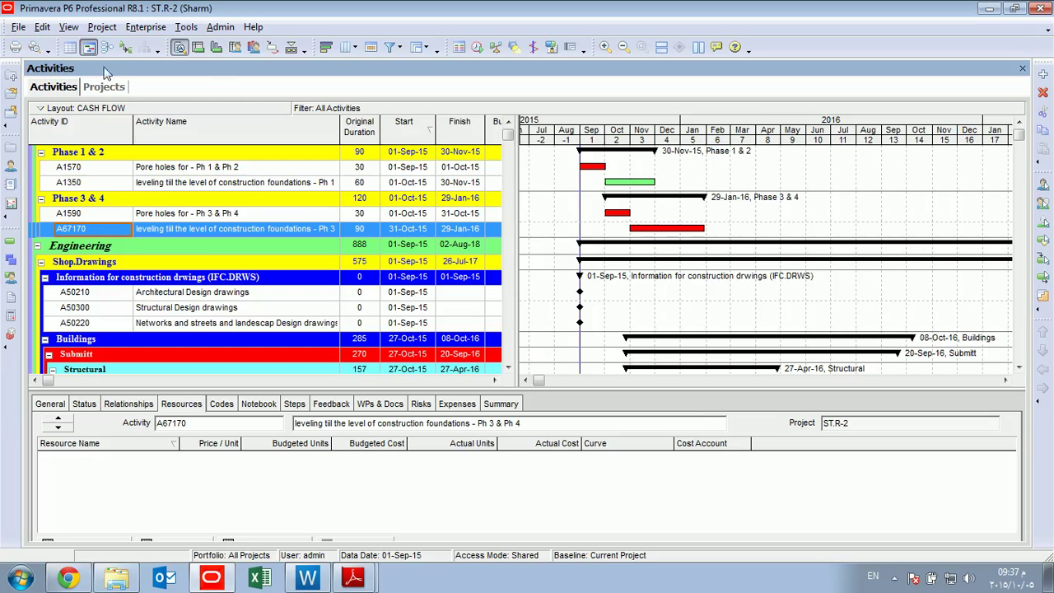
# Look through the project-level and enterprise-level commands and open the Resources view.
pyautogui.click(132, 31)
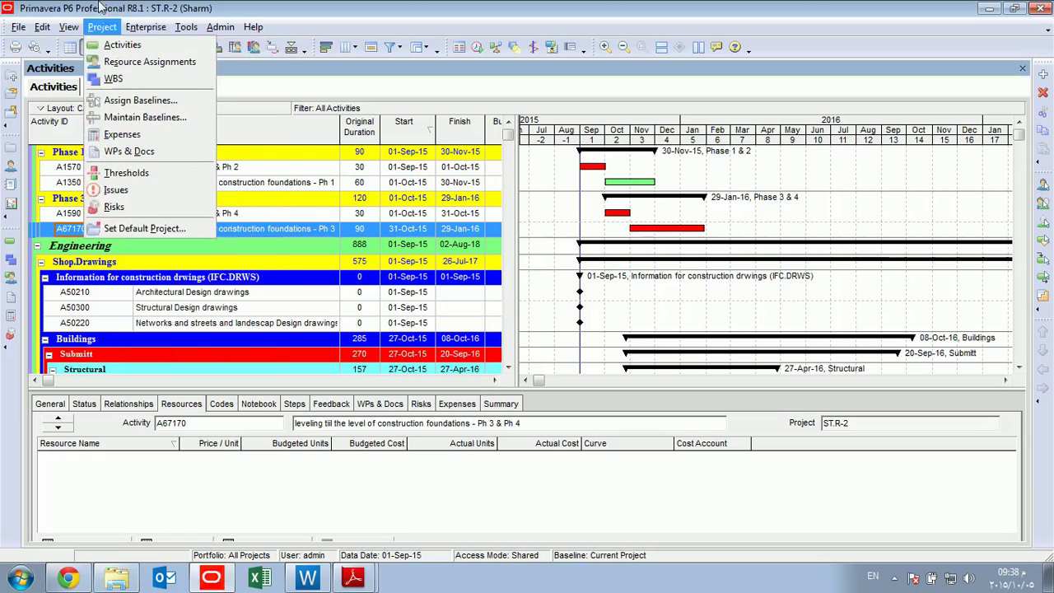
pyautogui.moveTo(183, 30)
pyautogui.moveTo(146, 27)
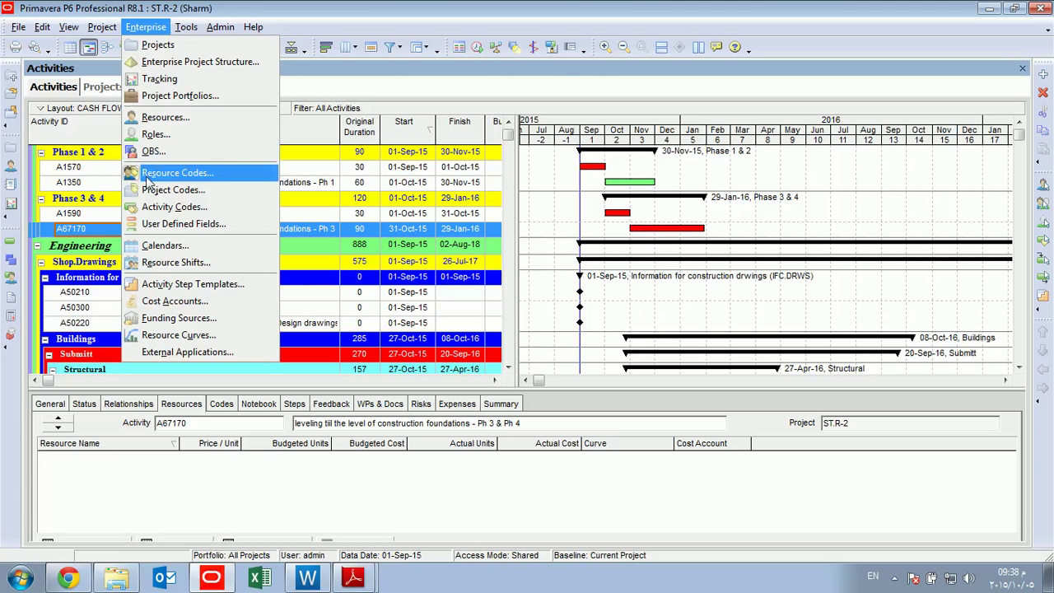
pyautogui.moveTo(103, 29)
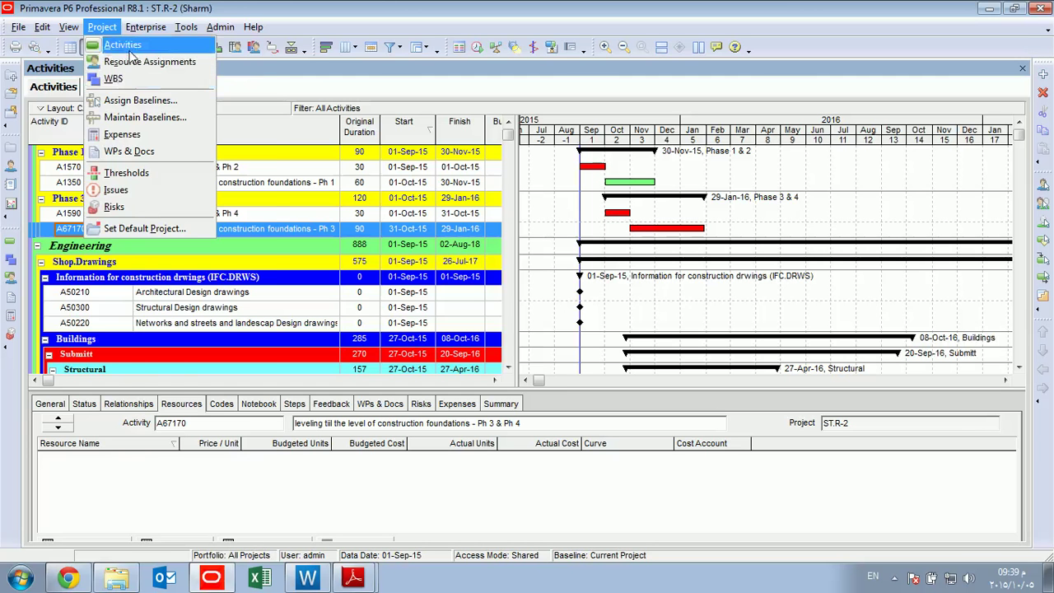
pyautogui.moveTo(145, 26)
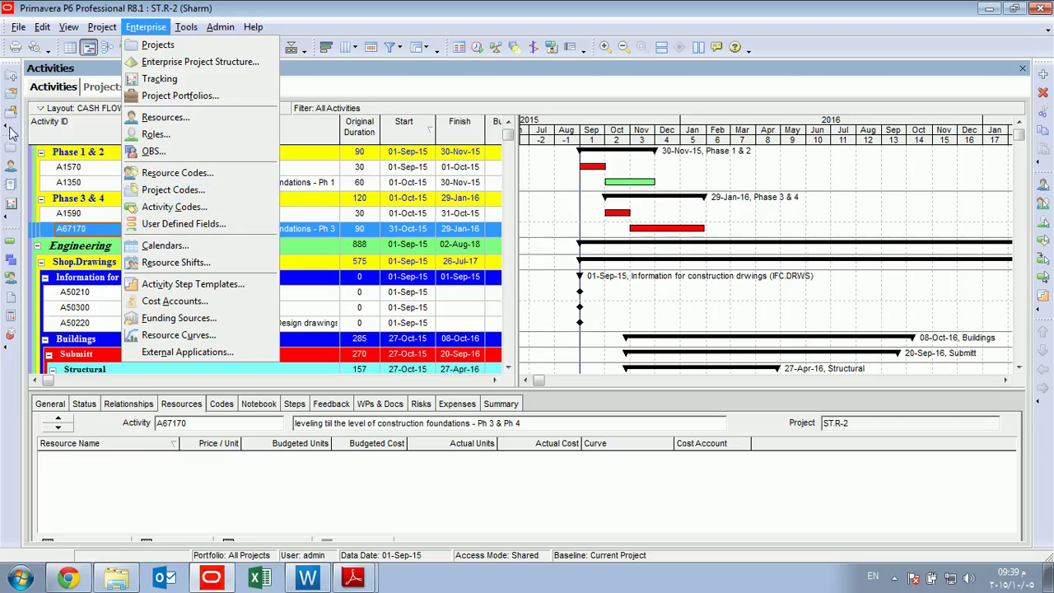
pyautogui.click(10, 166)
pyautogui.click(10, 167)
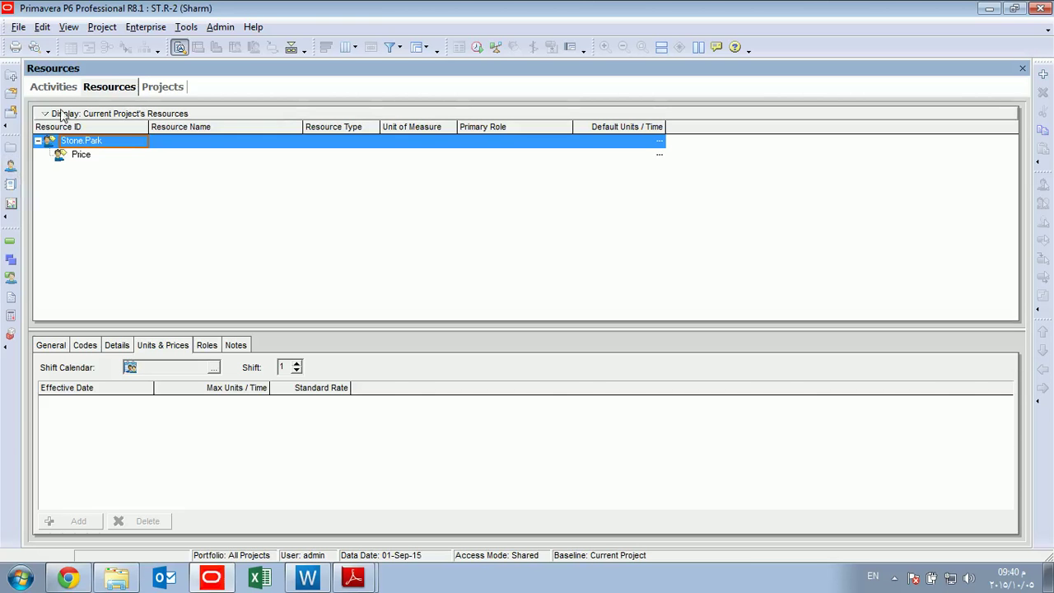
pyautogui.click(146, 27)
pyautogui.click(139, 123)
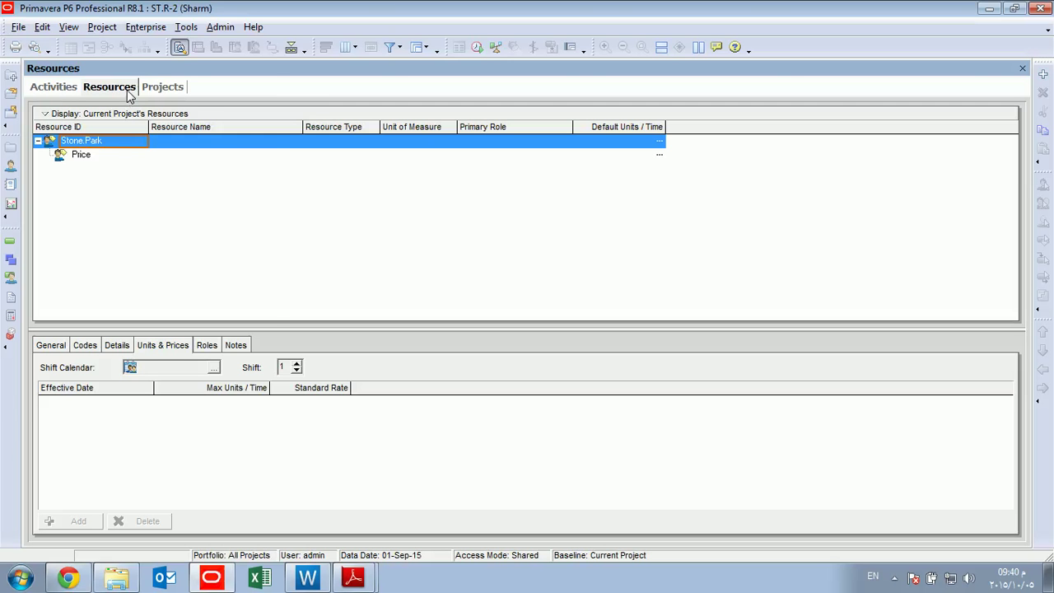
pyautogui.click(145, 28)
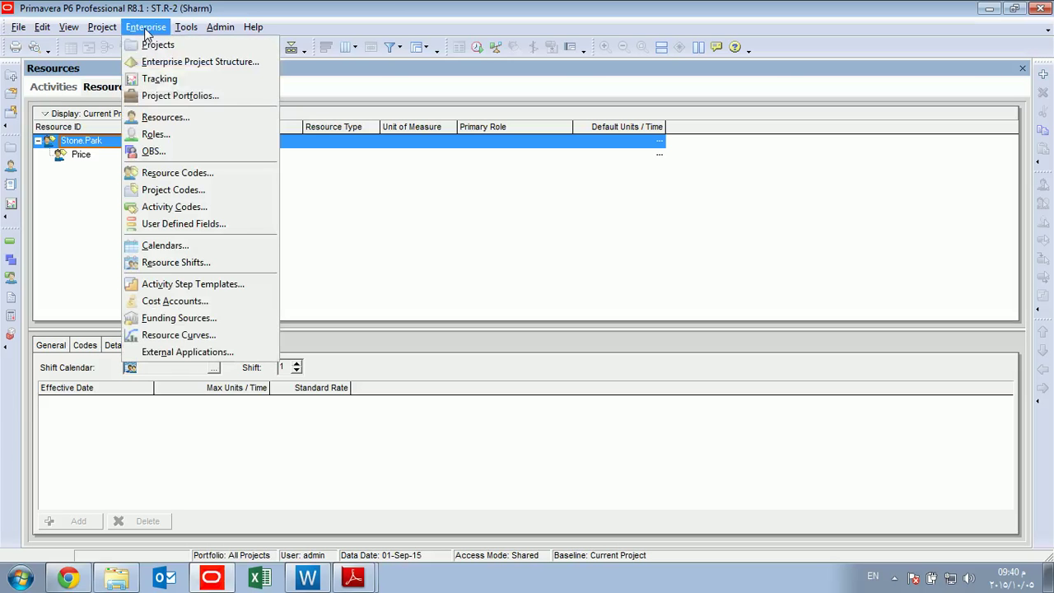
pyautogui.click(165, 117)
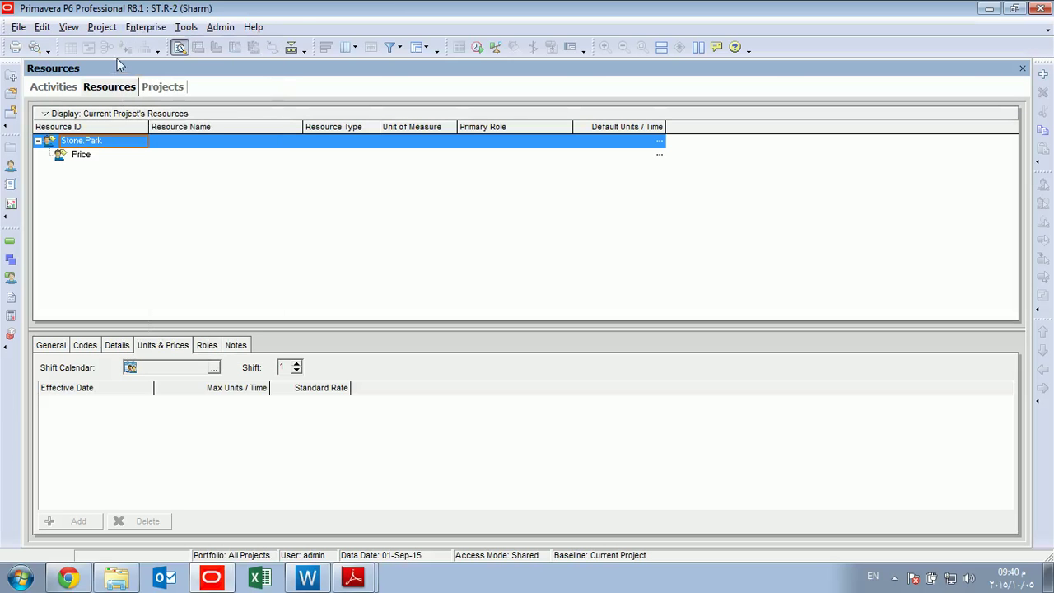
pyautogui.click(111, 29)
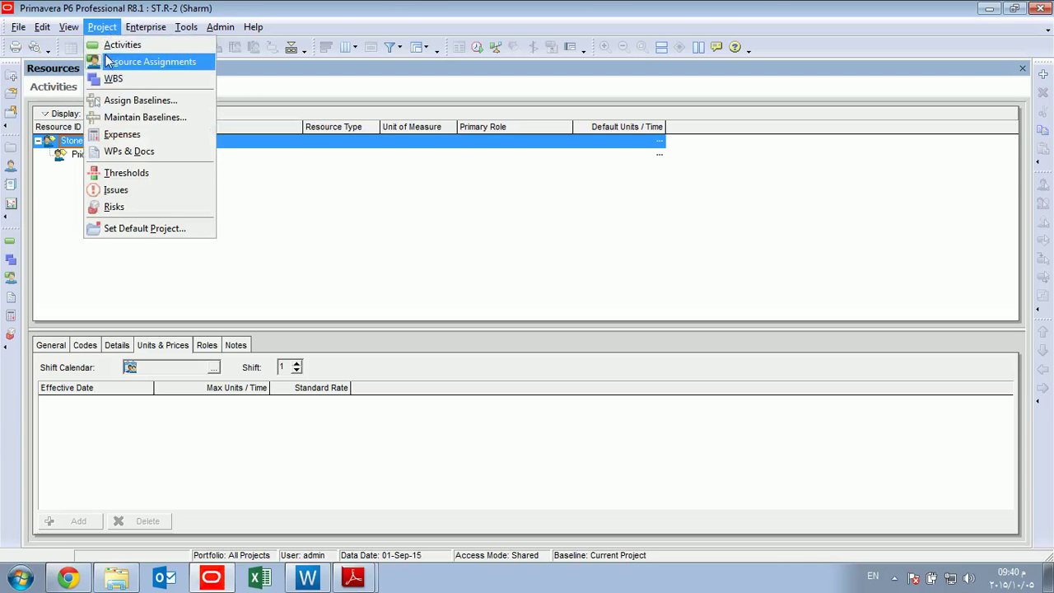
pyautogui.click(12, 168)
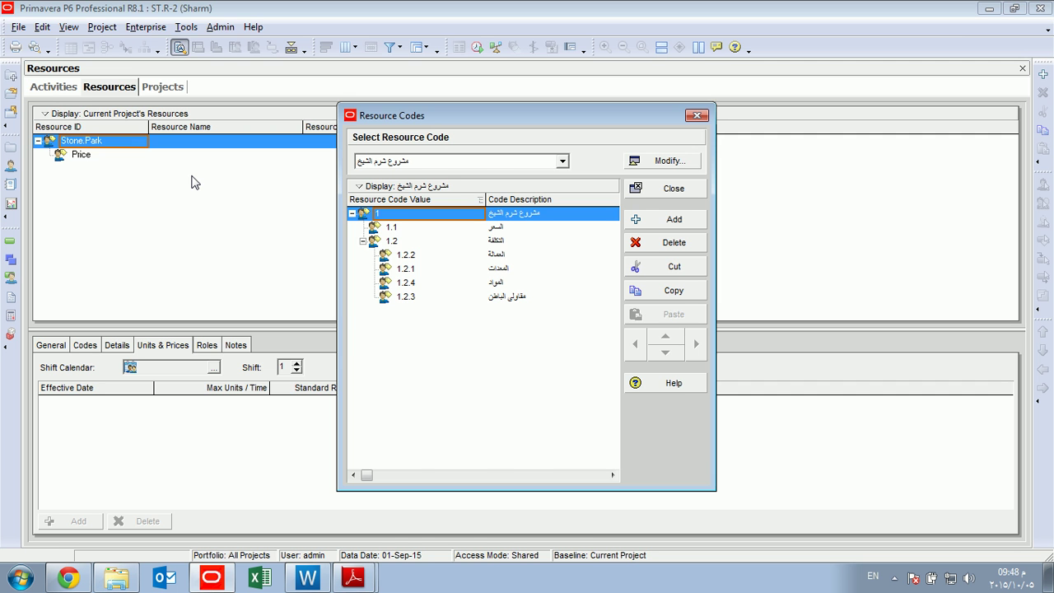
# Check the course outline PDF, close the resource code list and return to the Activities view.
pyautogui.hotkey('alt', 'Tab')
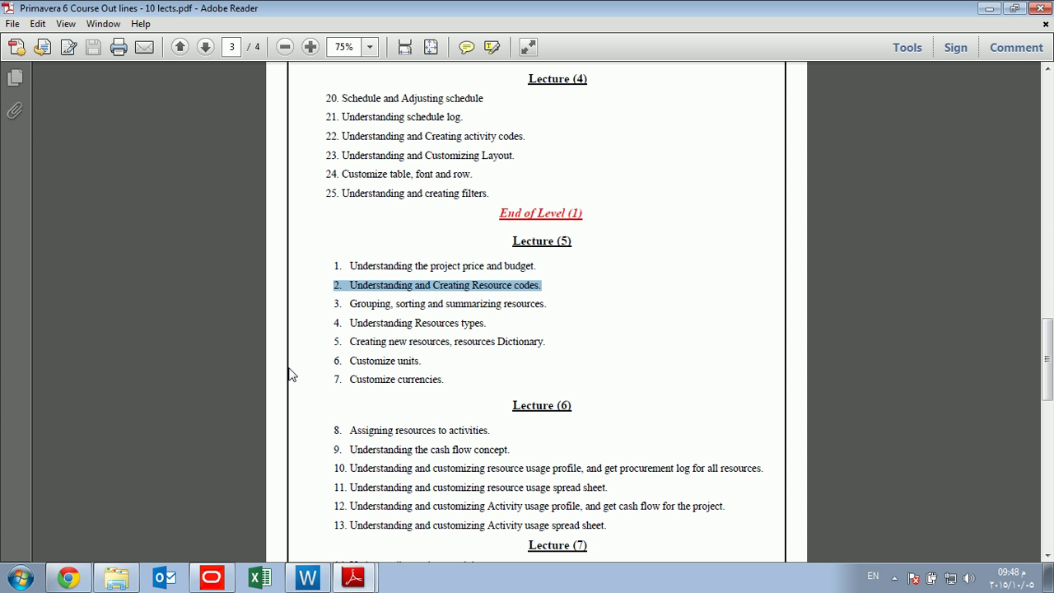
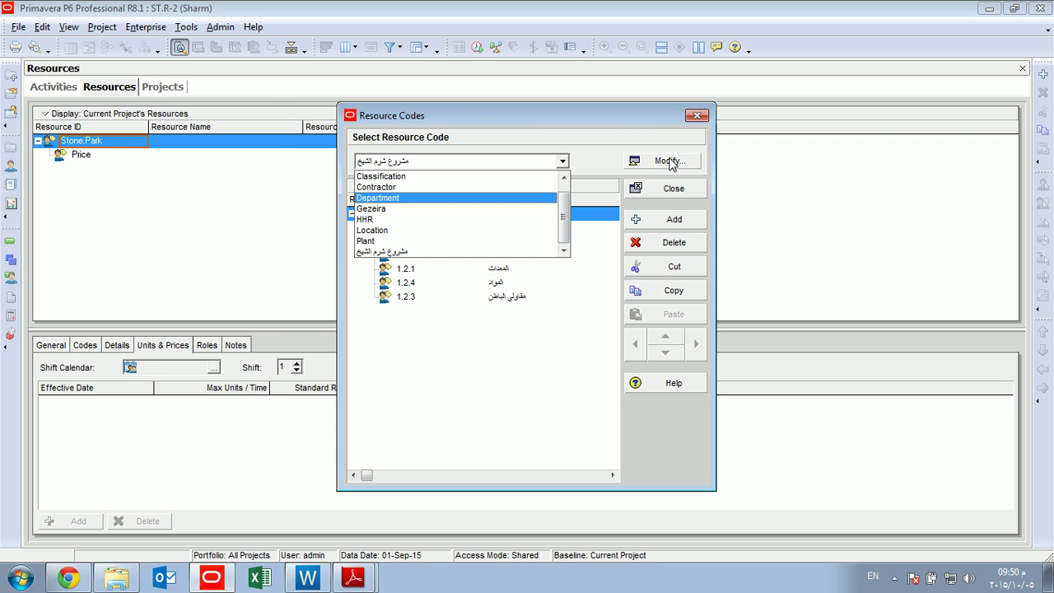
pyautogui.click(674, 188)
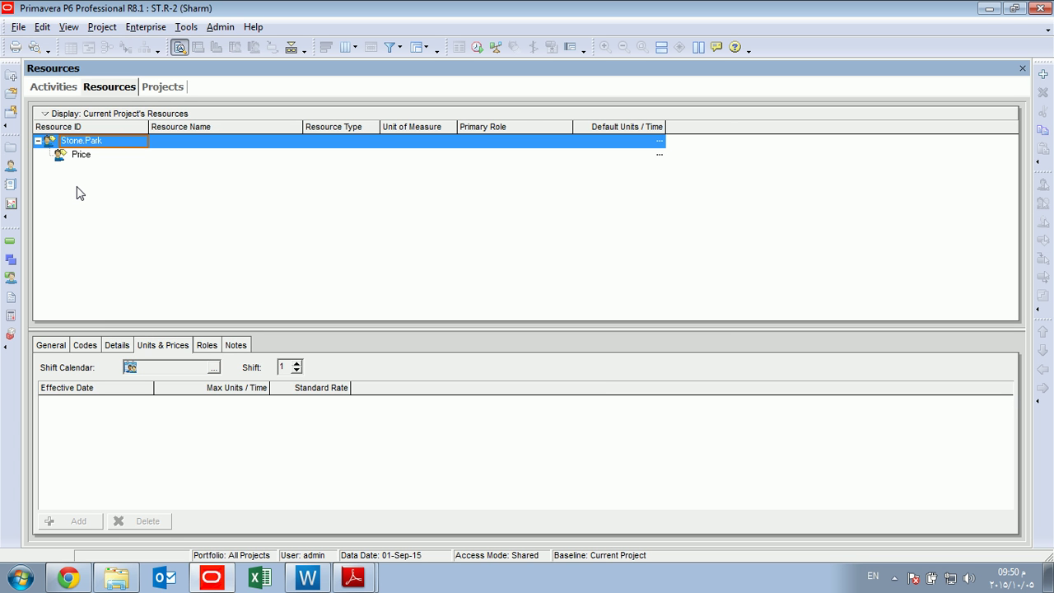
pyautogui.click(54, 87)
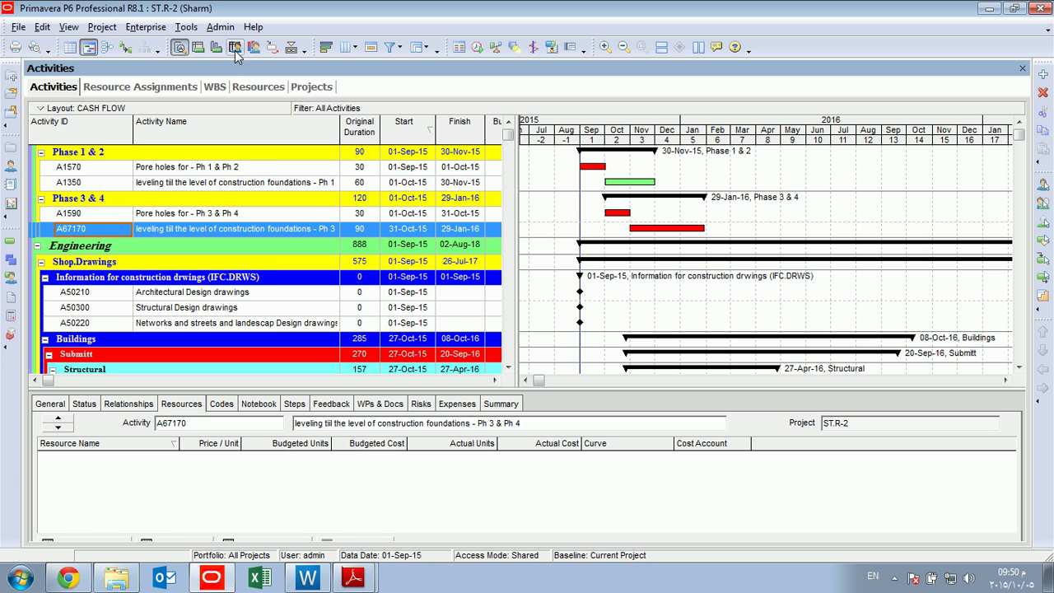
# Open the resource code definitions and add a new resource code named مكان العمل.
pyautogui.click(163, 27)
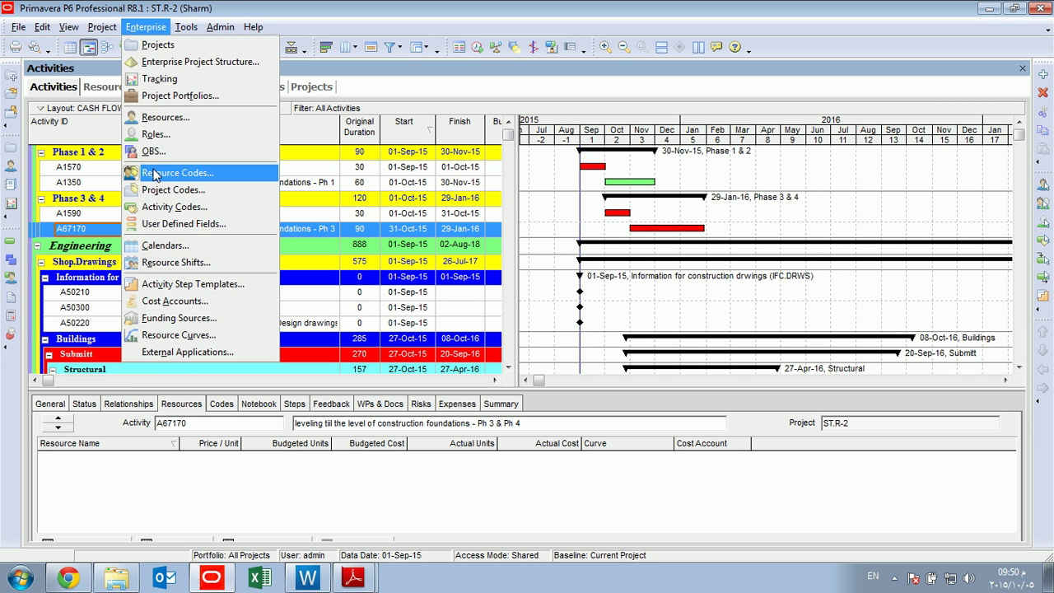
pyautogui.click(154, 173)
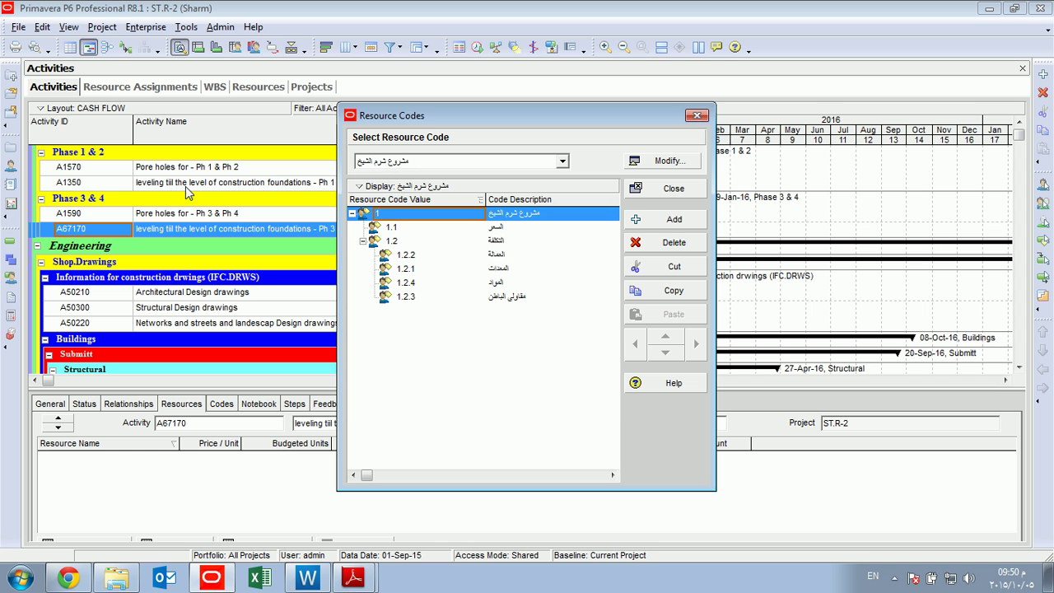
pyautogui.click(663, 161)
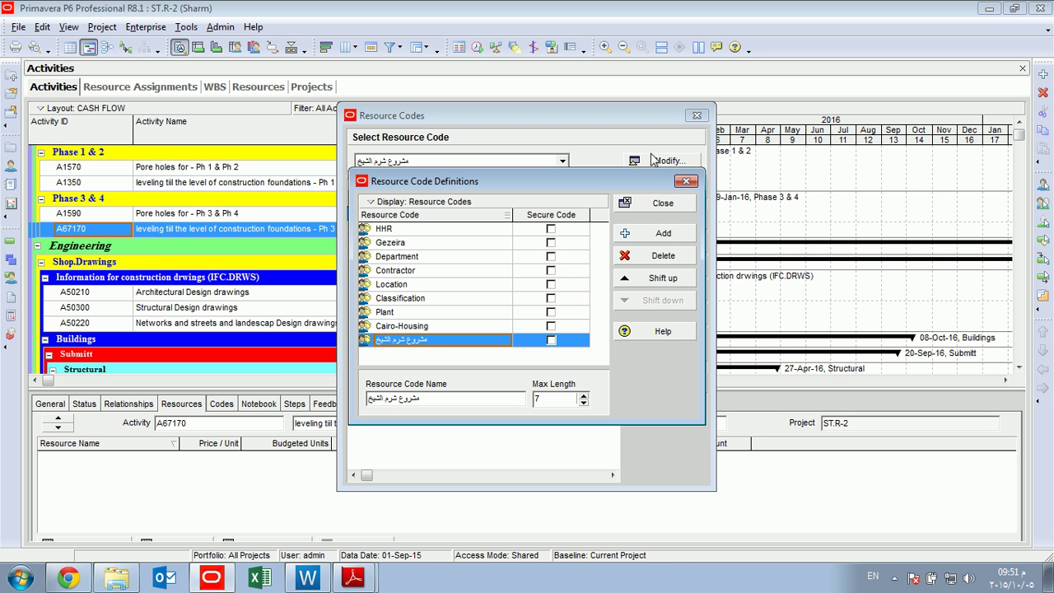
pyautogui.click(676, 235)
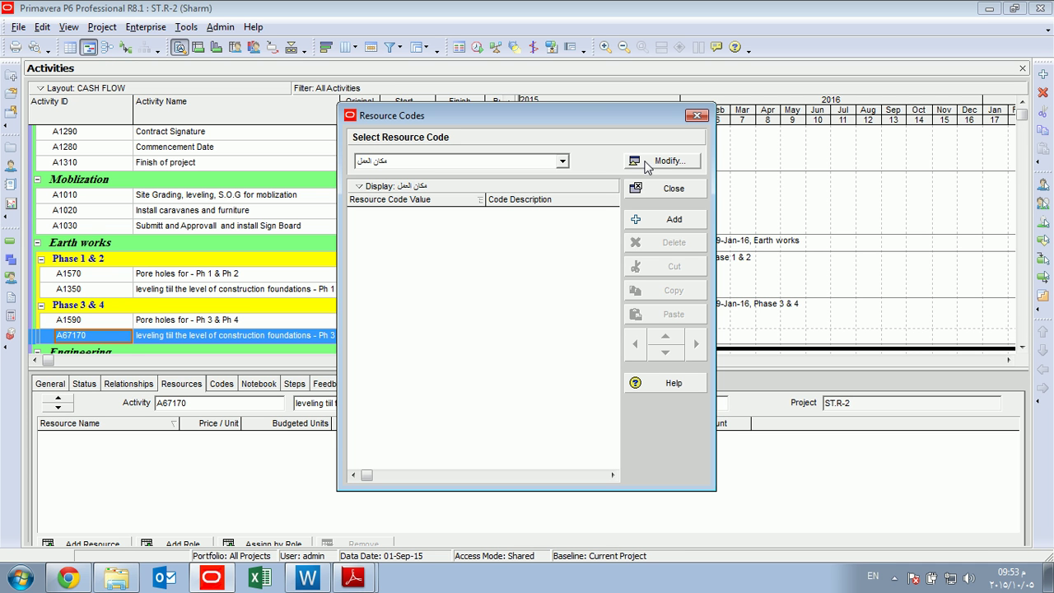
# Add the top-level value 1 with the description مشروع شرم الشيخ to the مكان العمل resource code.
pyautogui.click(665, 220)
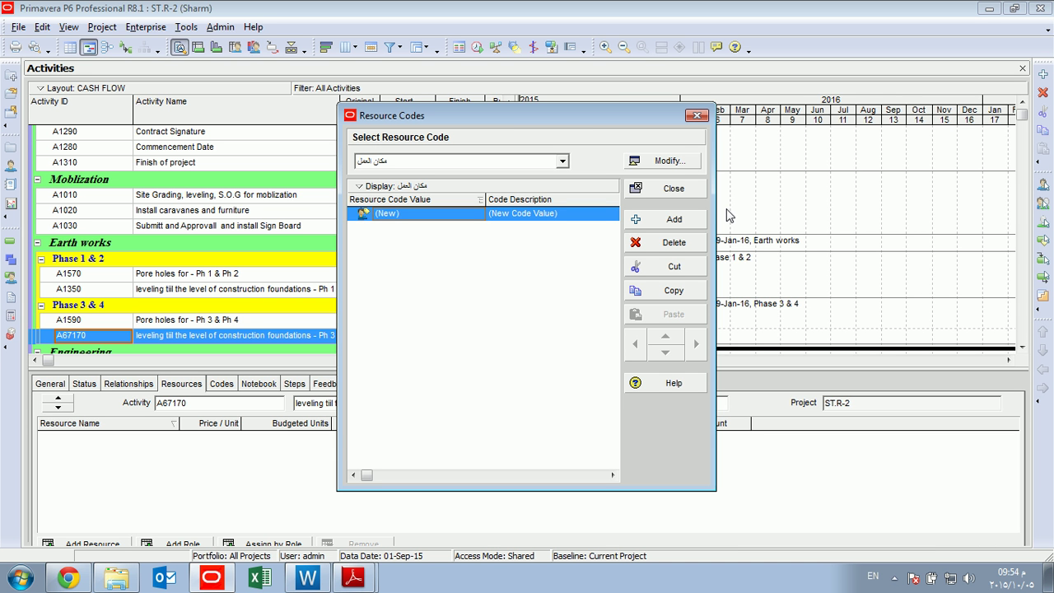
pyautogui.hotkey('alt', 'shift')
pyautogui.write('مشروع شرم الشيخ')
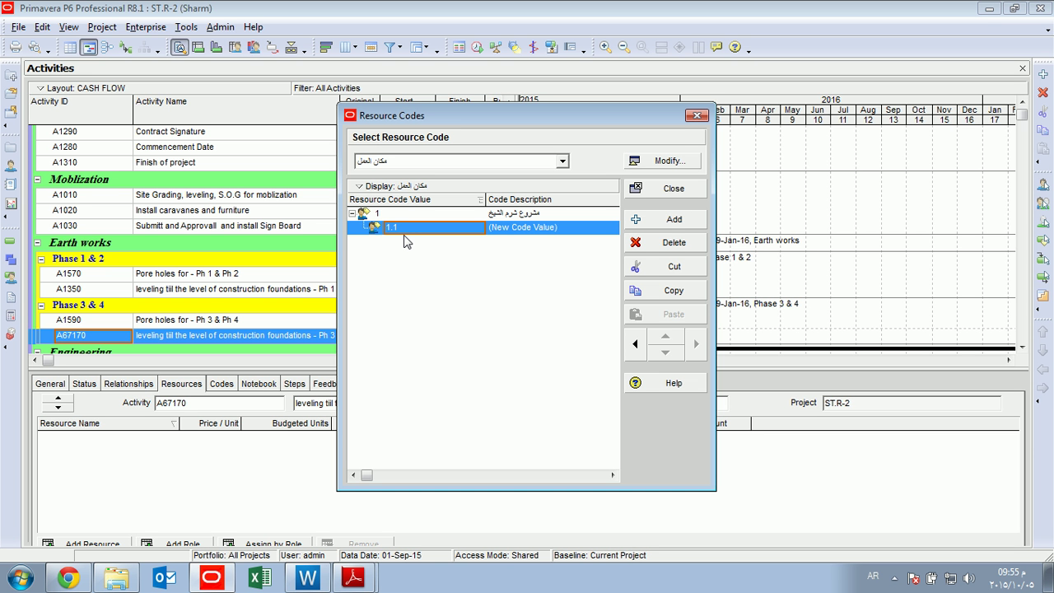
# Under value 1, describe value 1.1 as السعر and add value 1.2 described as التكلفة.
pyautogui.click(570, 229)
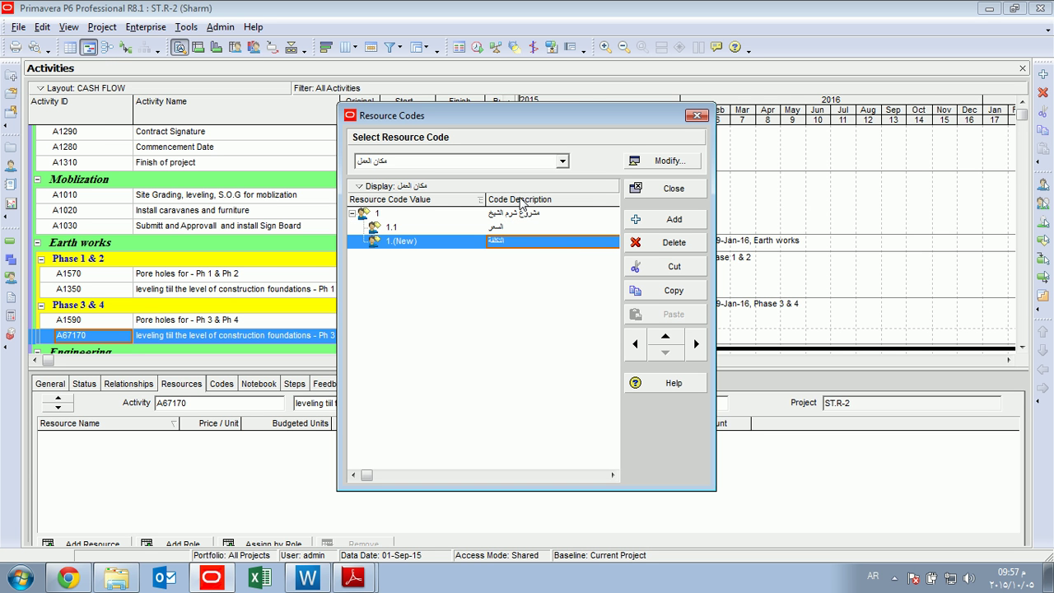
pyautogui.click(438, 242)
pyautogui.write('2')
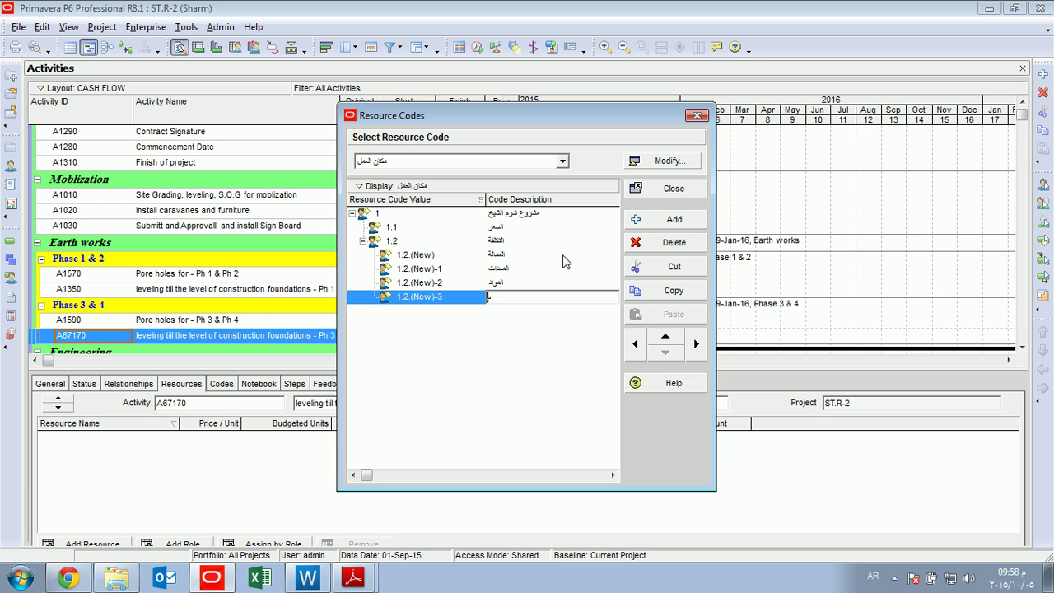
# Describe the fourth new value under التكلفة as مقاولى الباطن.
pyautogui.write('قاولى')
pyautogui.write('الباطن')
pyautogui.press('Return')
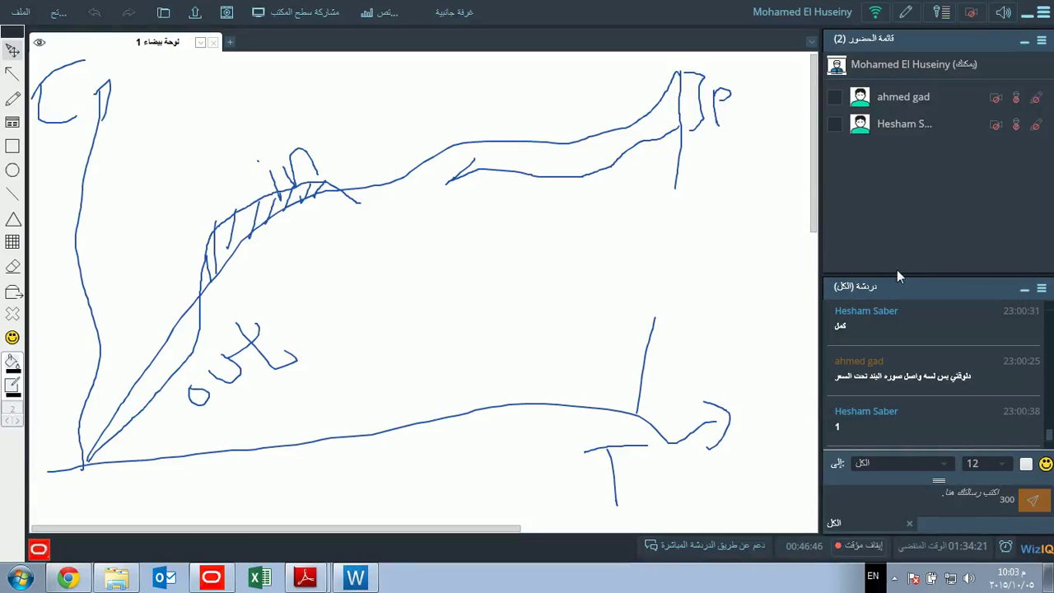
# In WizIQ, enlarge the chat panel and its message box, and check the microphone settings.
pyautogui.moveTo(899, 274); pyautogui.dragTo(916, 202)
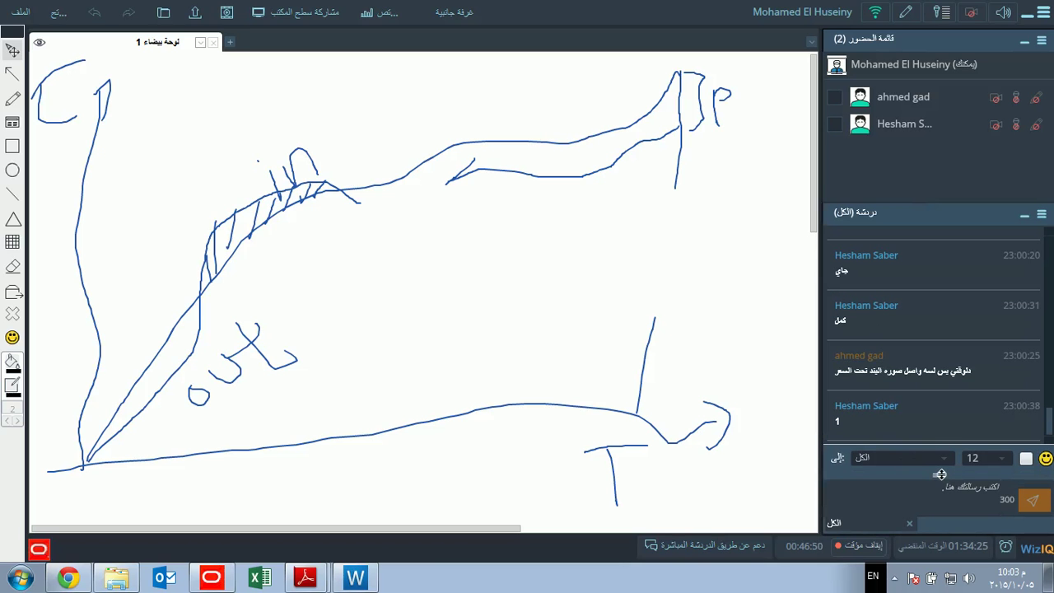
pyautogui.moveTo(940, 474); pyautogui.dragTo(943, 445)
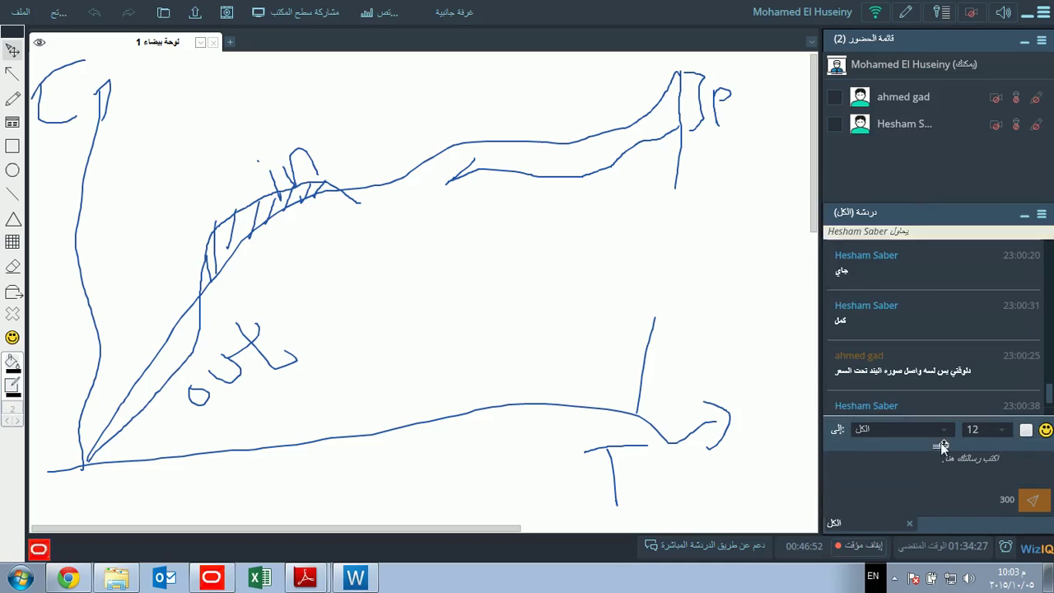
pyautogui.click(945, 13)
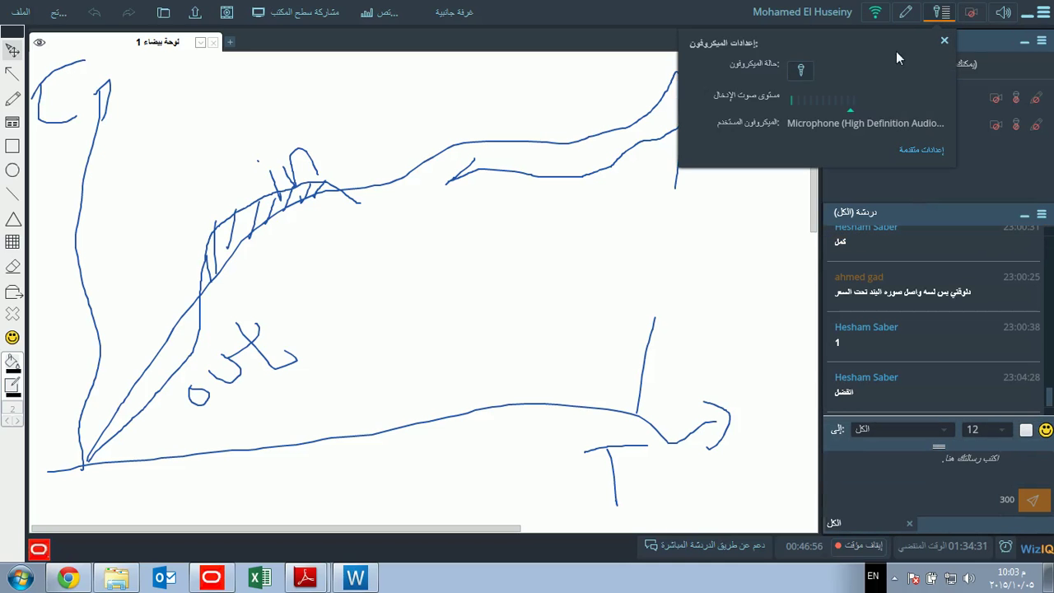
pyautogui.click(790, 247)
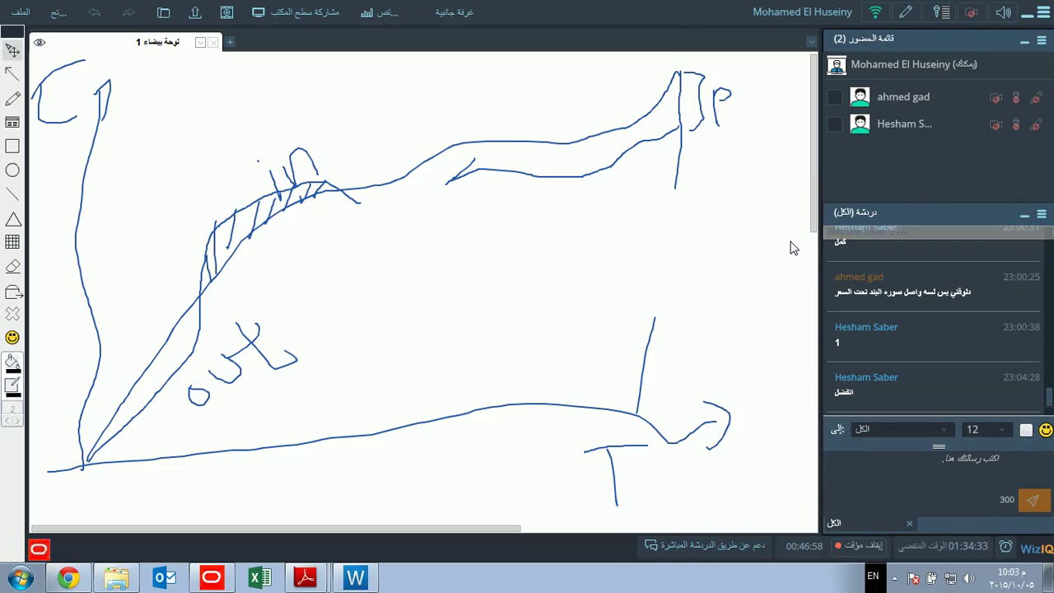